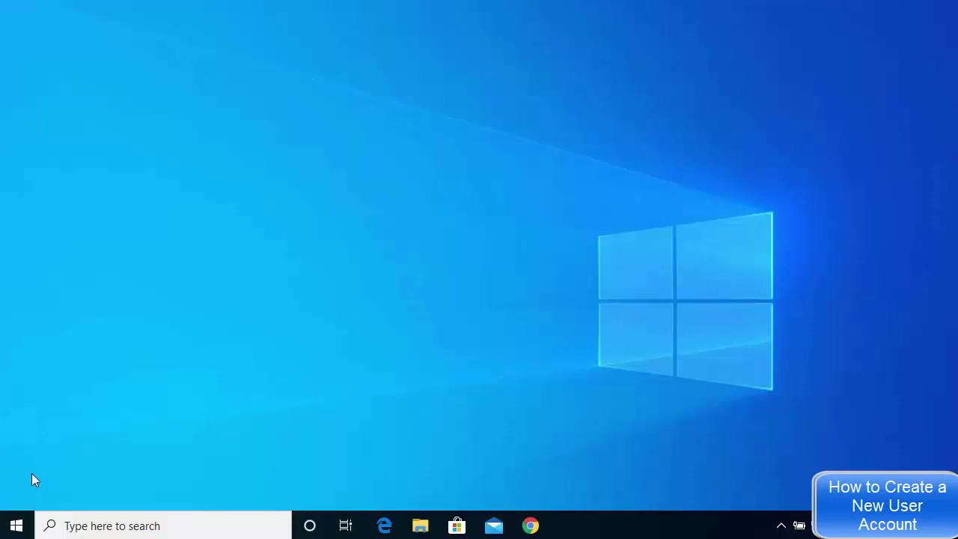
Step: Launch the Settings app from the Start menu's expanded left rail
click(19, 526)
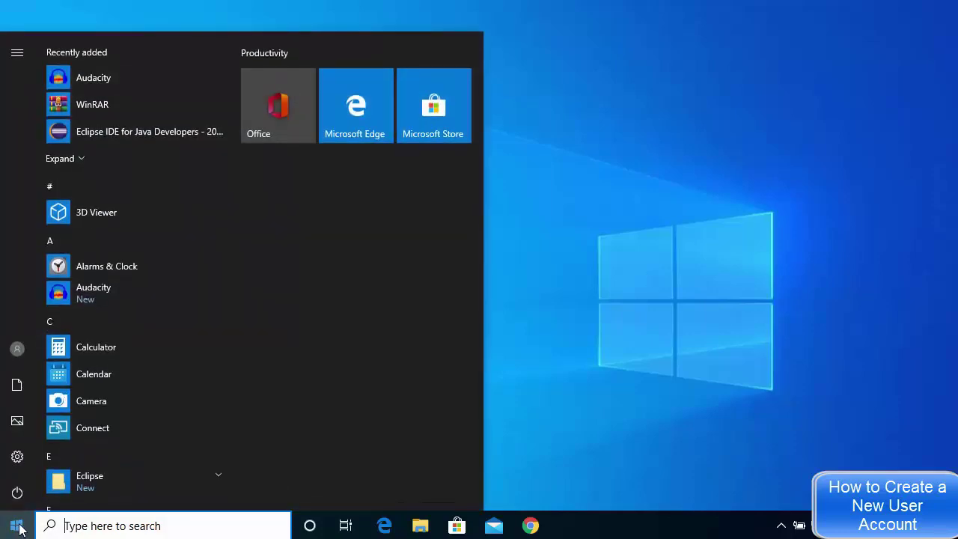
mouse_move(25, 461)
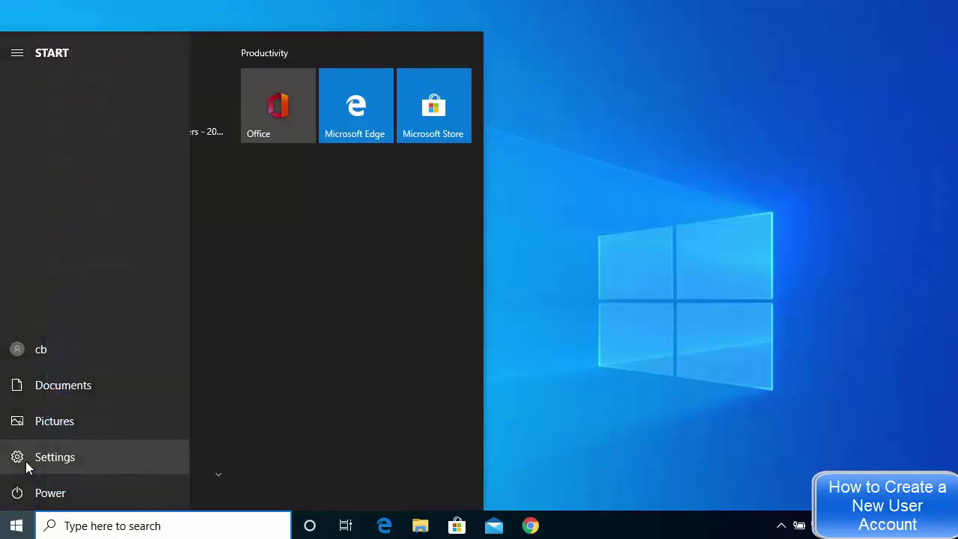
click(65, 461)
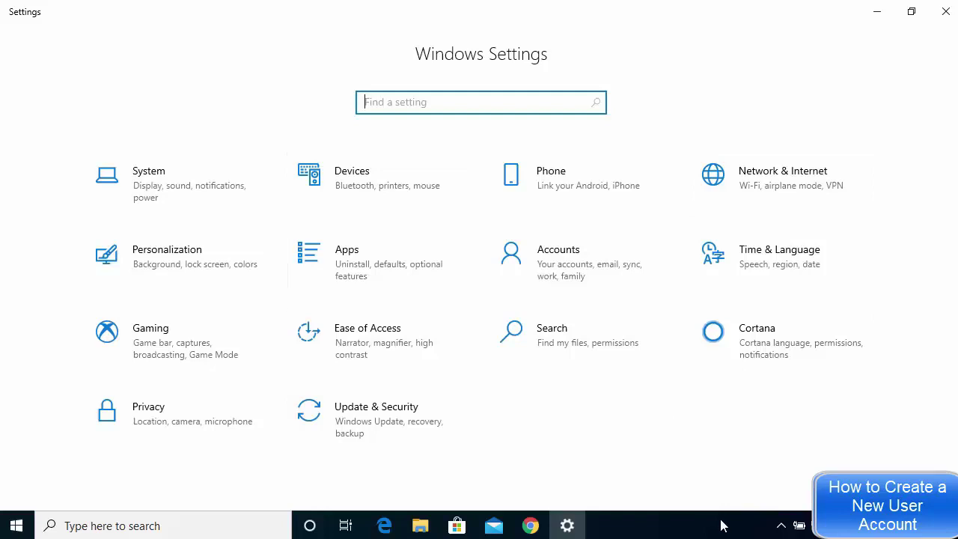
Step: Go to Accounts and select Family & other users in the sidebar
click(575, 270)
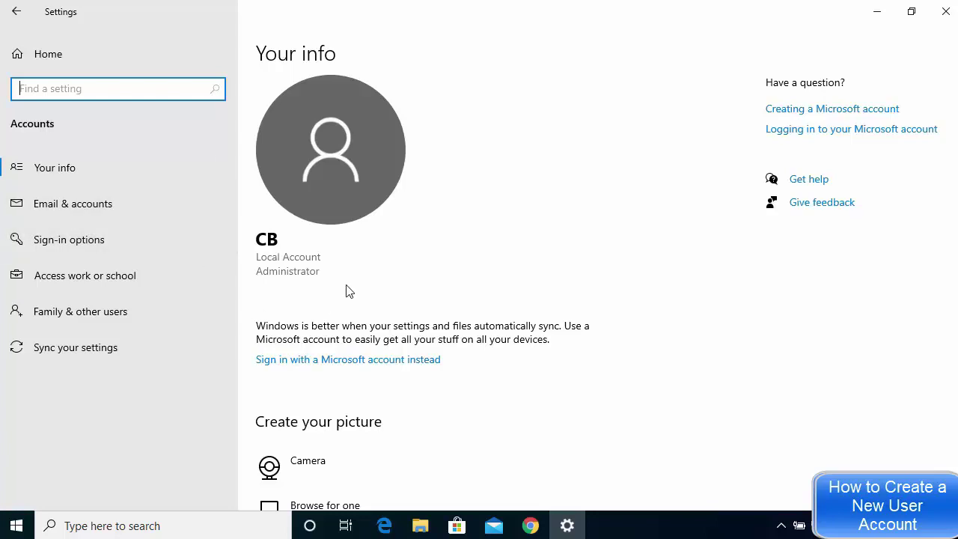
click(64, 314)
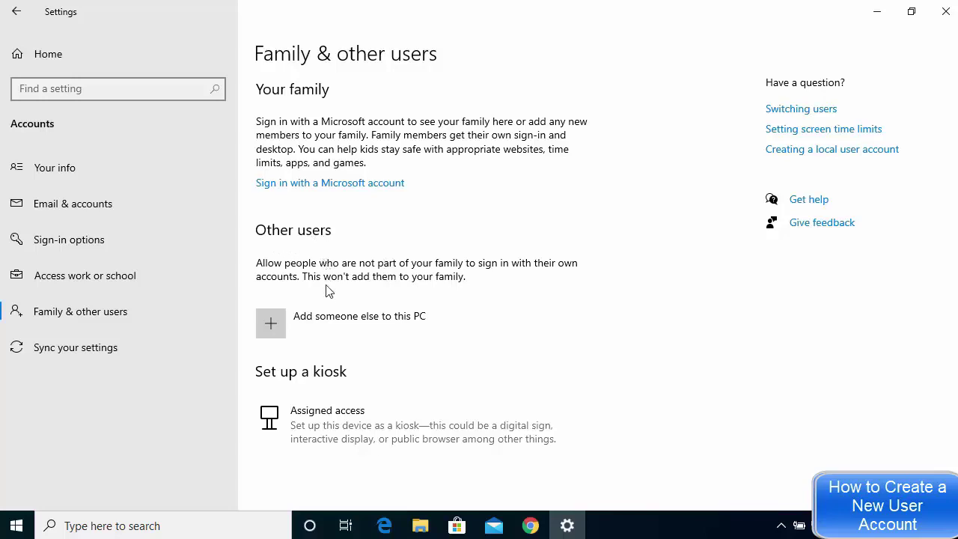
Step: Add someone else with no sign-in information and no Microsoft account to get the local account form
click(352, 326)
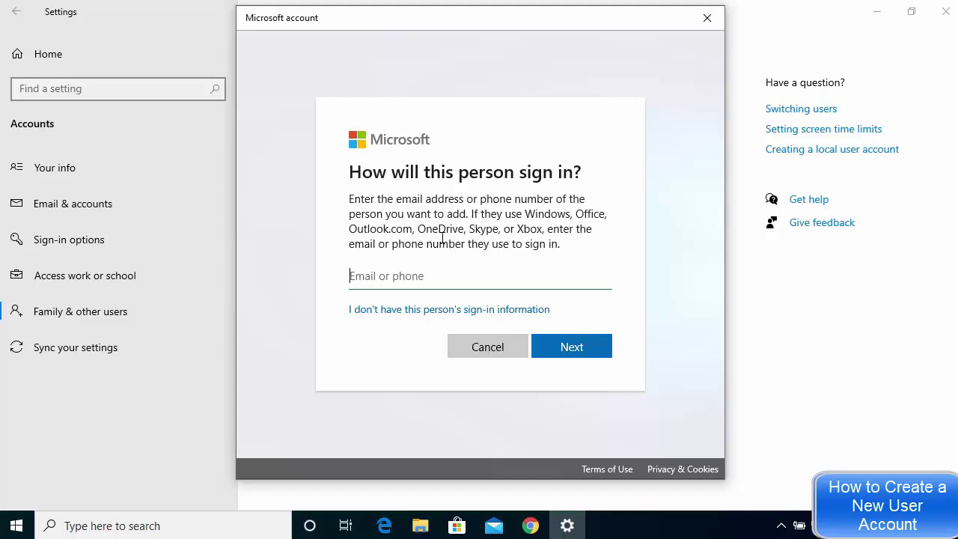
click(425, 311)
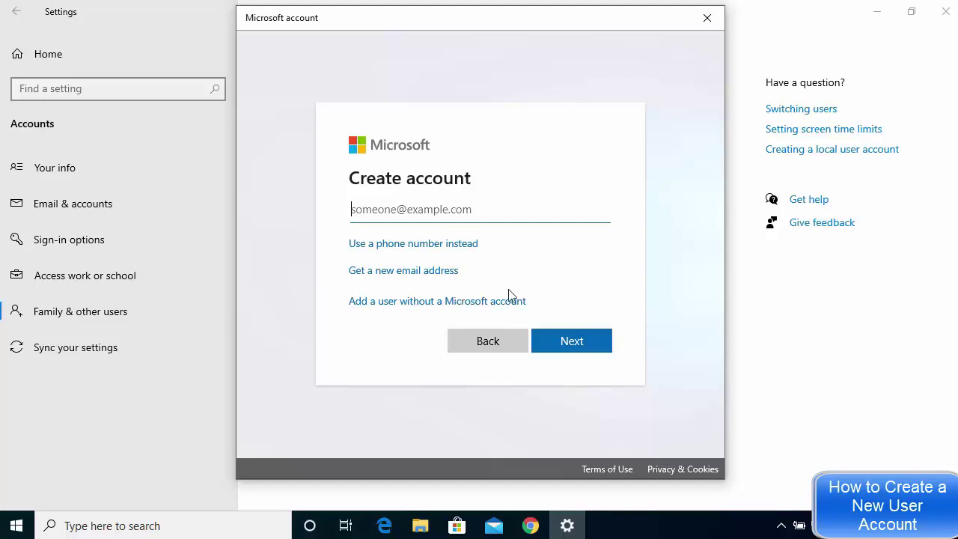
click(419, 307)
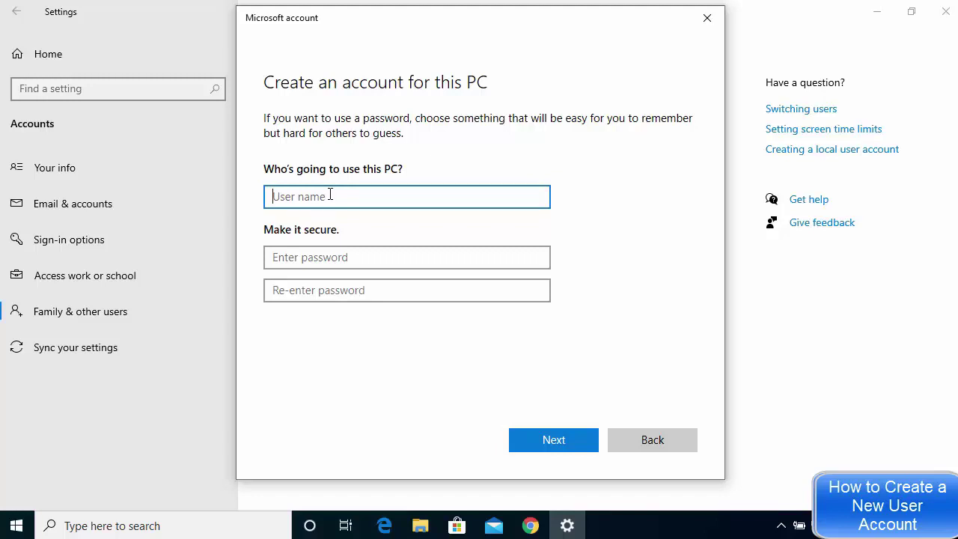
Step: Enter the user name UserTwo and type the account password in both password fields
text(UserTwo)
click(326, 257)
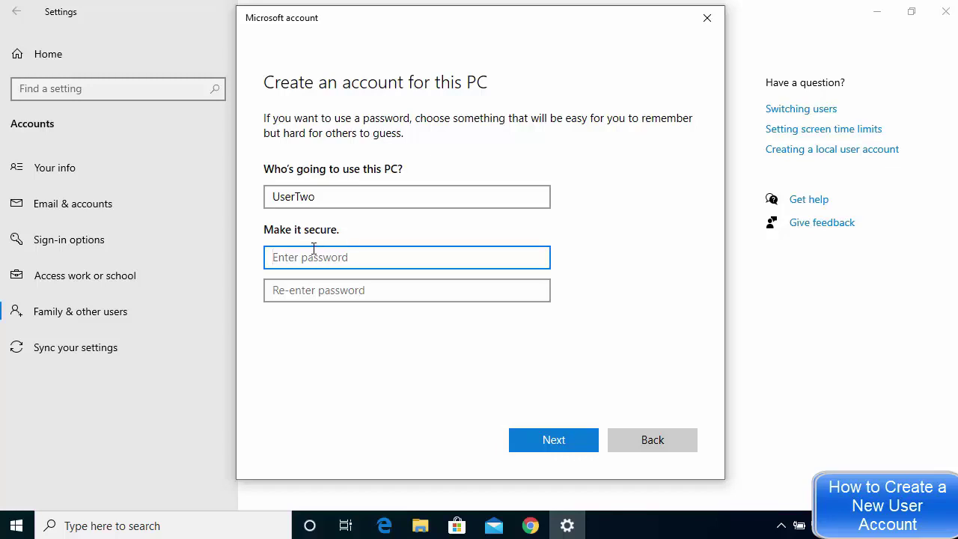
double_click(296, 197)
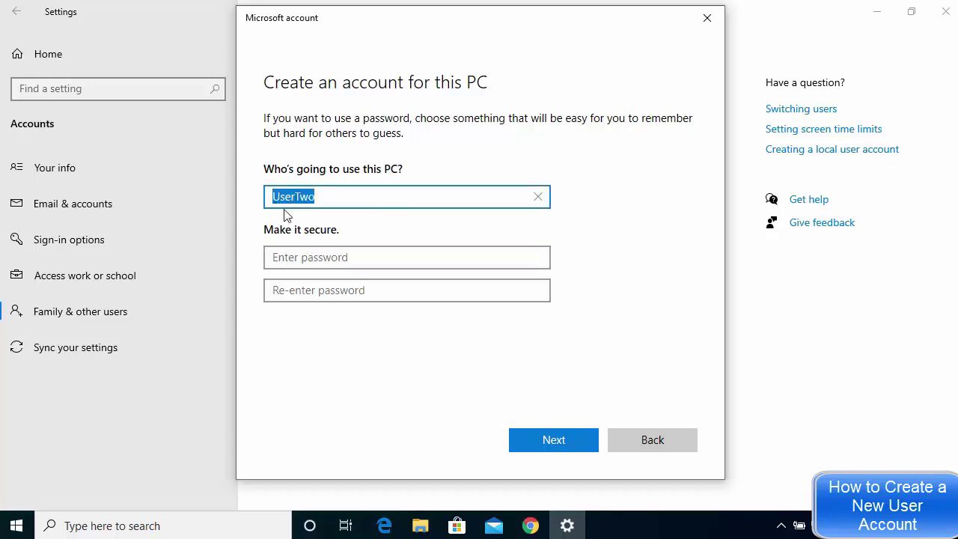
click(332, 259)
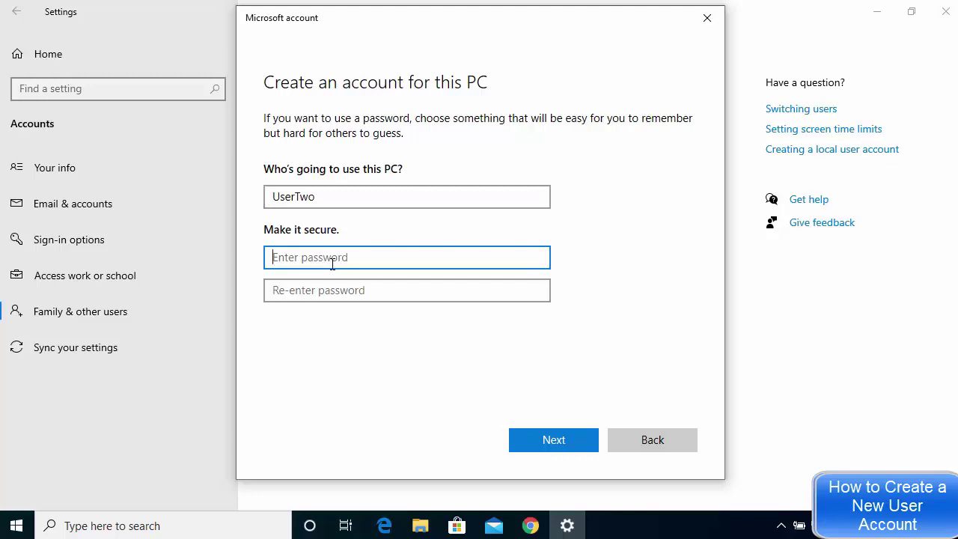
text(••••)
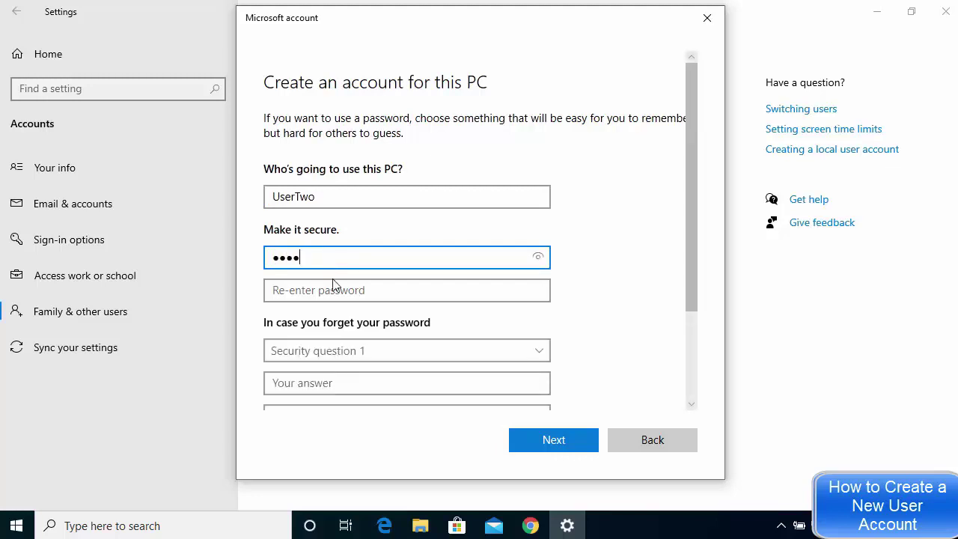
click(335, 289)
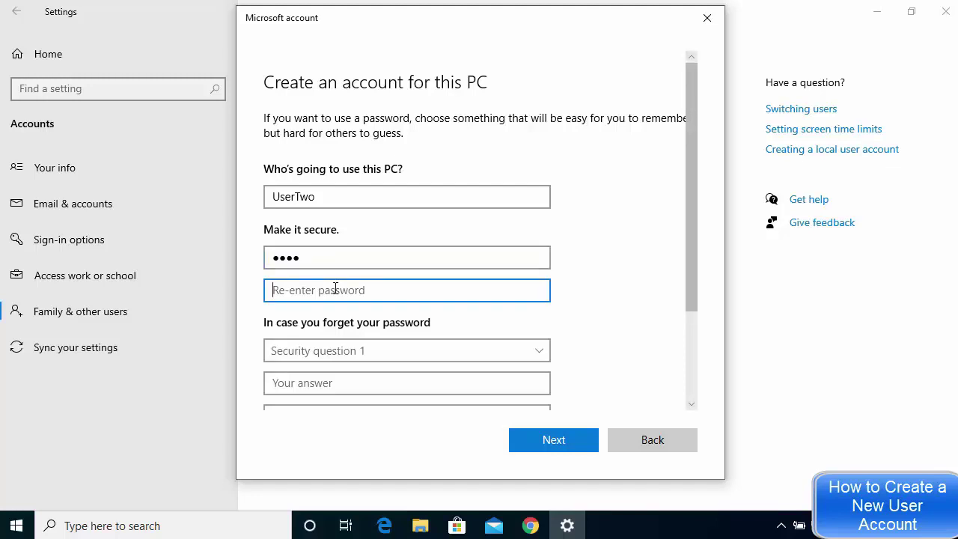
text(••••)
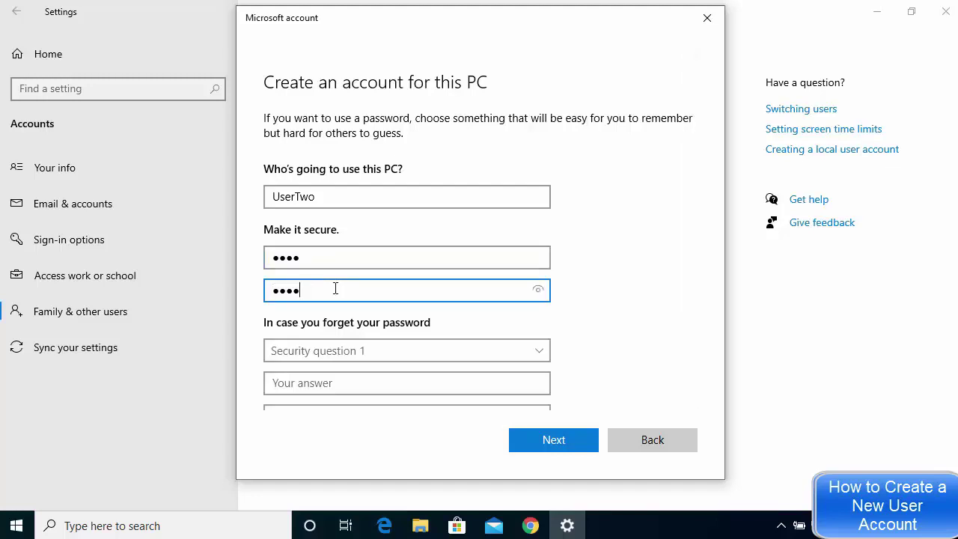
scroll(380, 259, down, 2)
scroll(374, 255, down, 1)
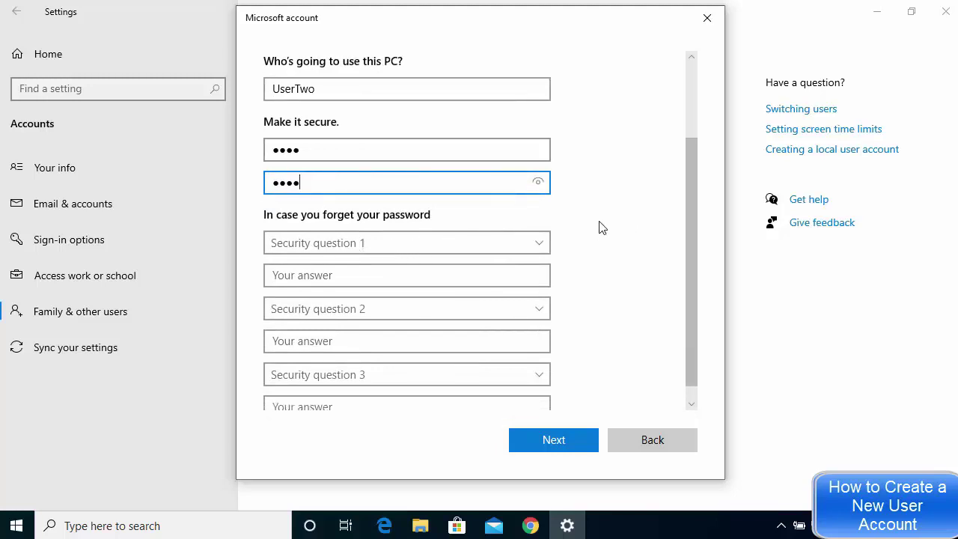
Step: Set security questions 1 and 2 to first pet's name and childhood nickname, answering both
scroll(449, 224, down, 1)
click(418, 217)
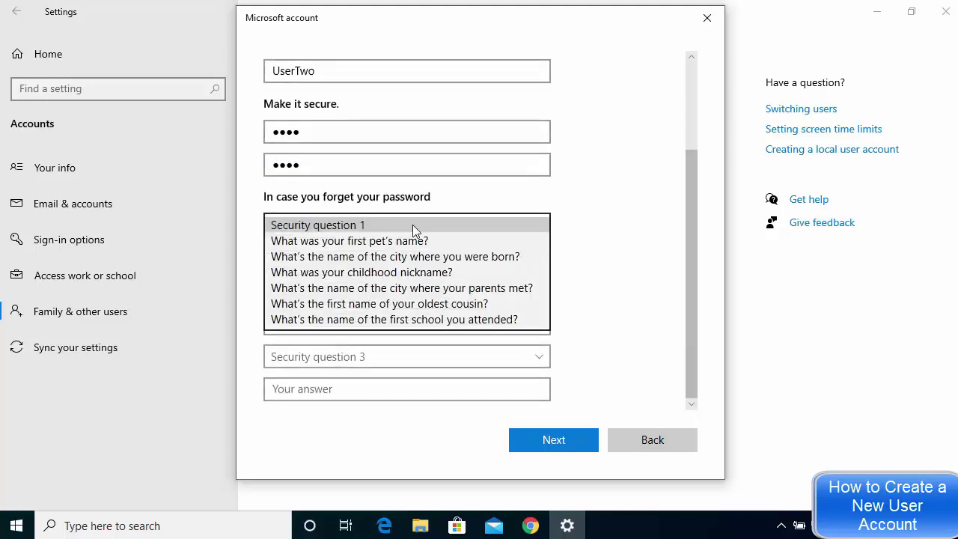
click(410, 243)
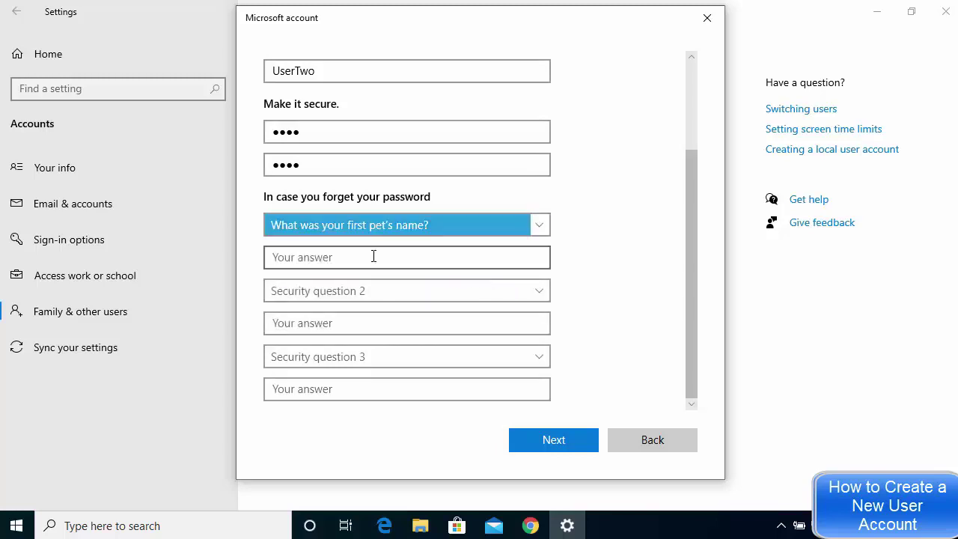
click(371, 260)
text(11)
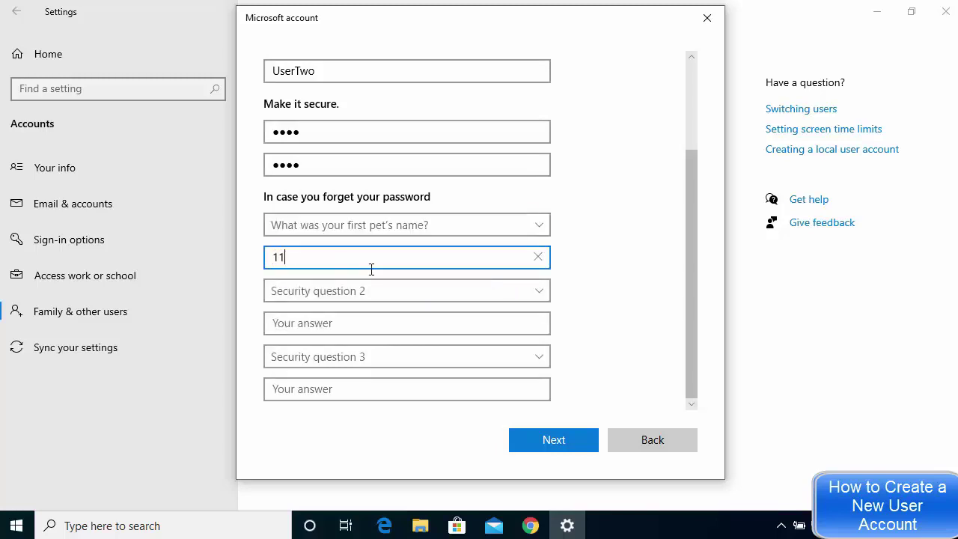
click(367, 292)
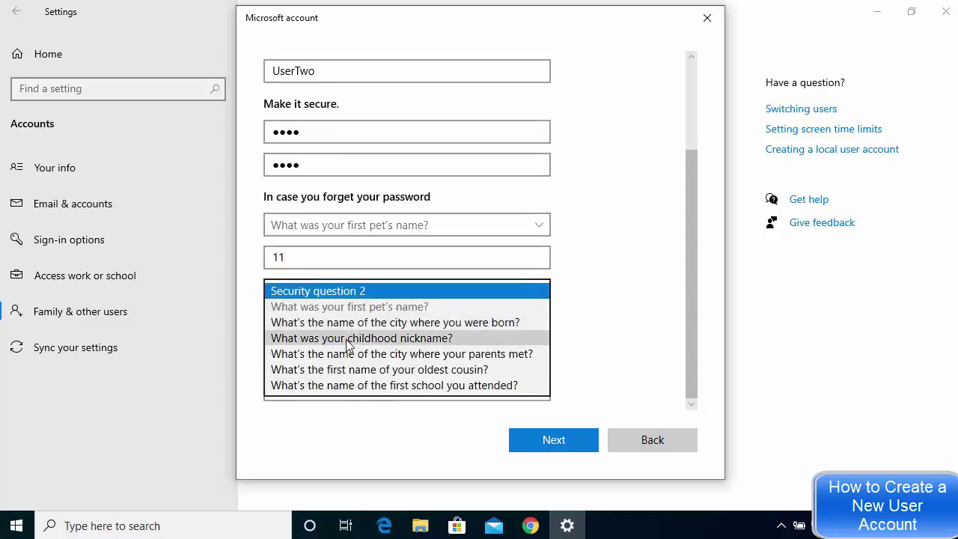
click(349, 338)
click(344, 323)
text(ddd)
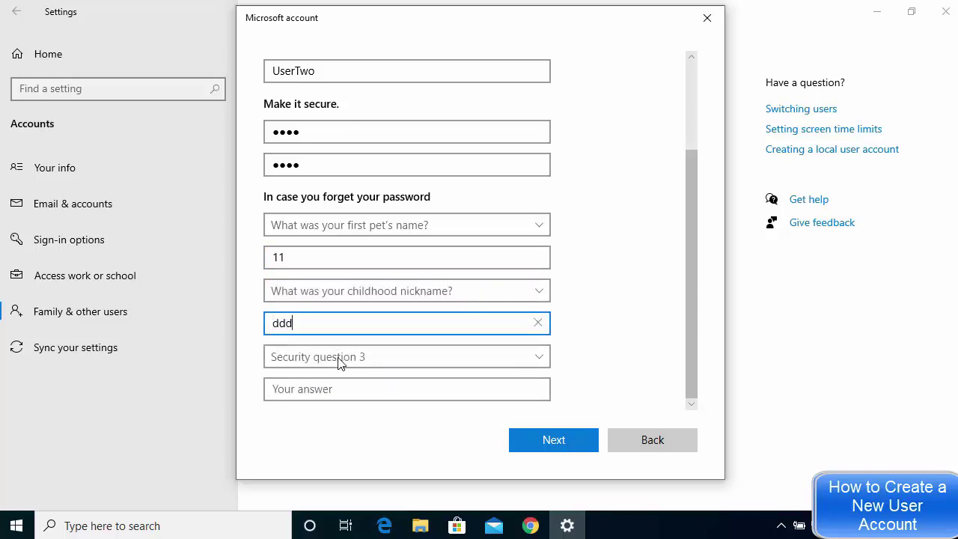
Step: Make question 3 the city where your parents met, answer it, and submit the account with Next
click(336, 358)
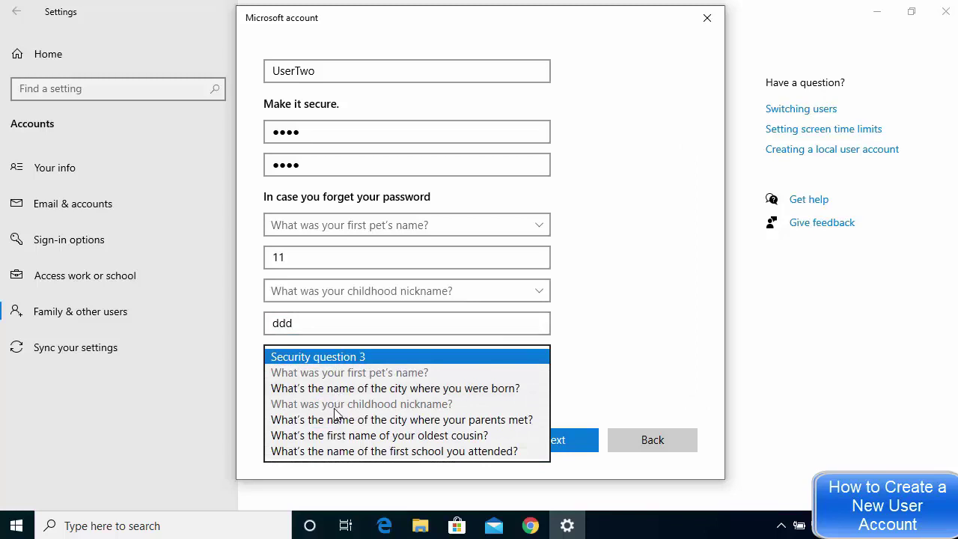
click(336, 419)
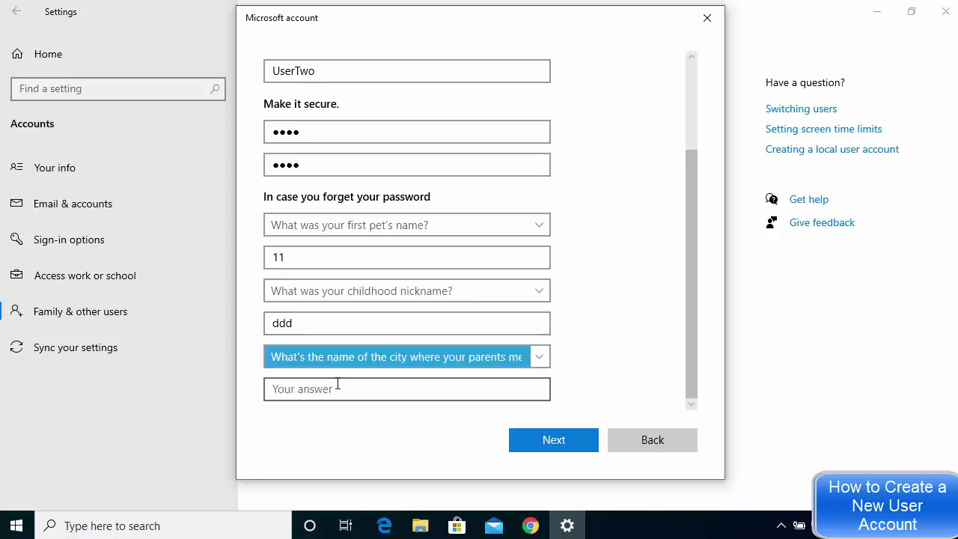
click(337, 385)
text(dddd)
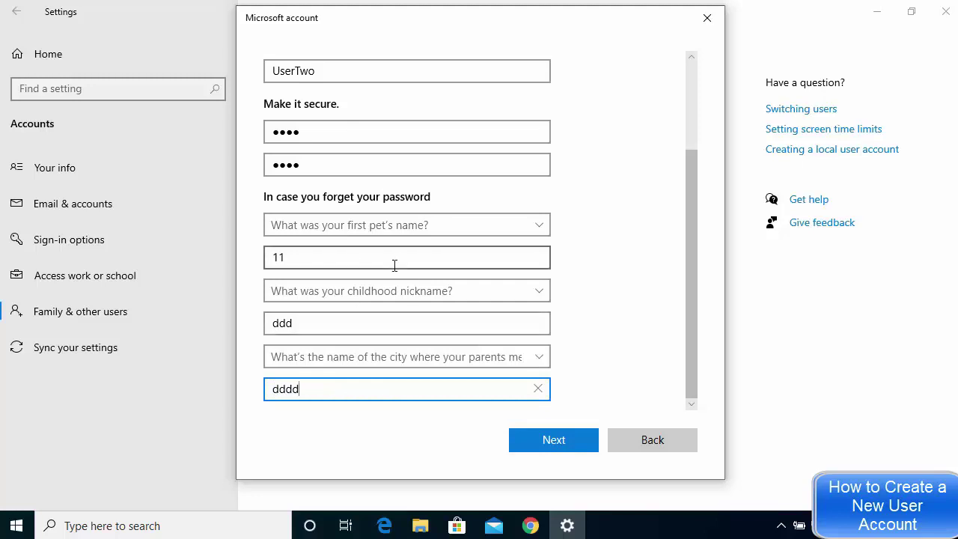
scroll(394, 266, up, 1)
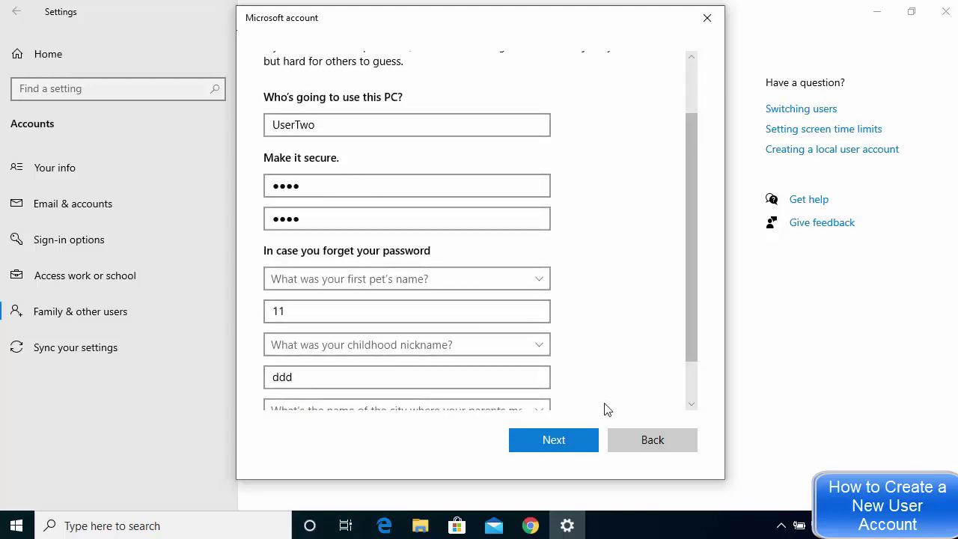
click(551, 444)
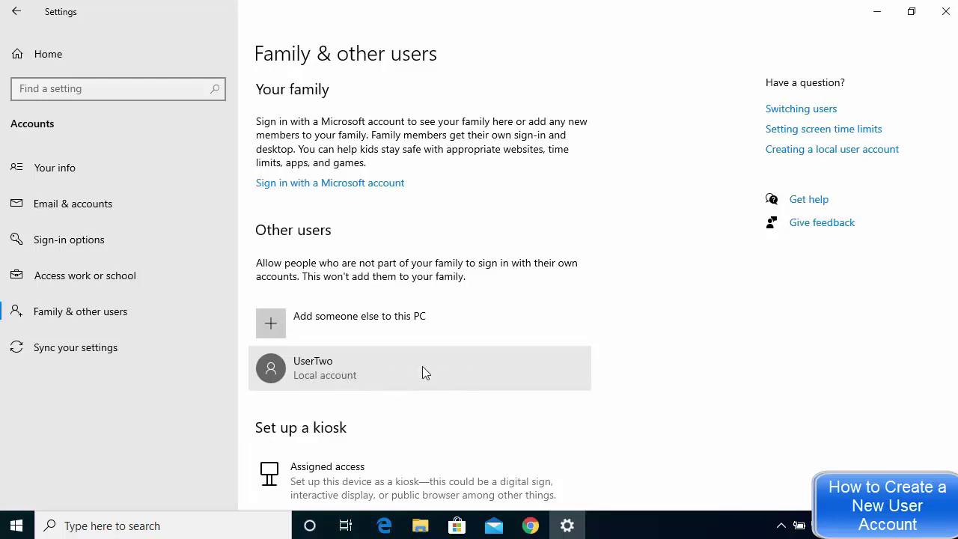
Step: Close the Settings window once UserTwo appears under Other users
click(937, 20)
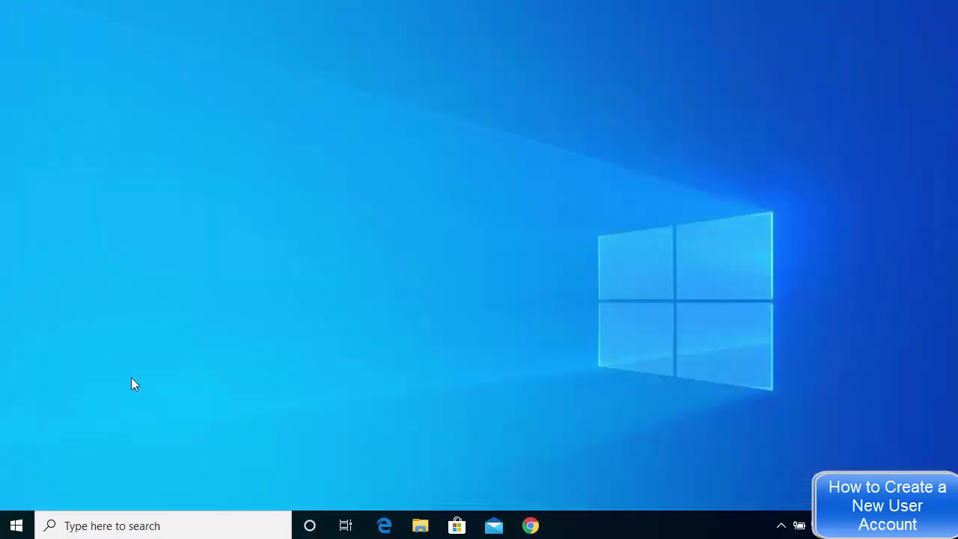
Step: Sign out through the Start menu's account icon and dismiss the lock screen
click(17, 525)
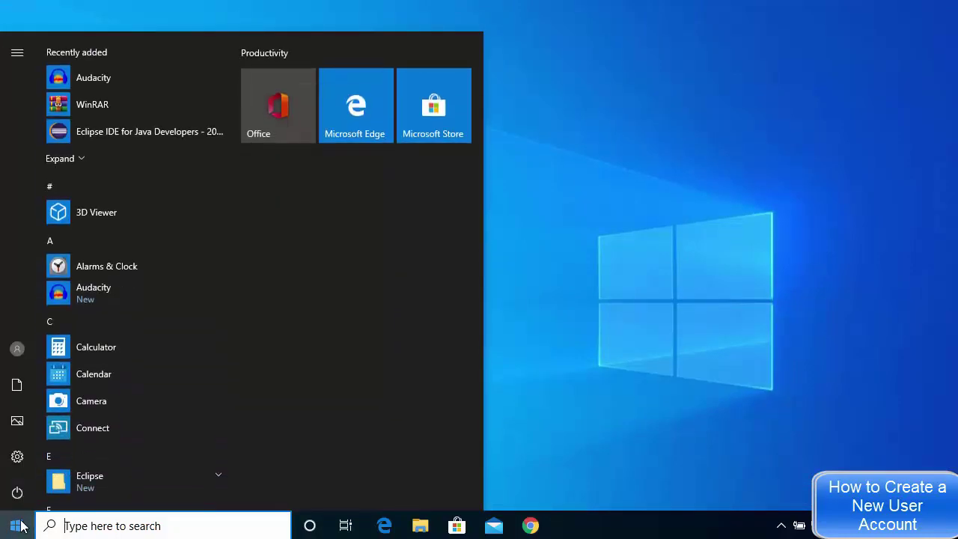
mouse_move(19, 359)
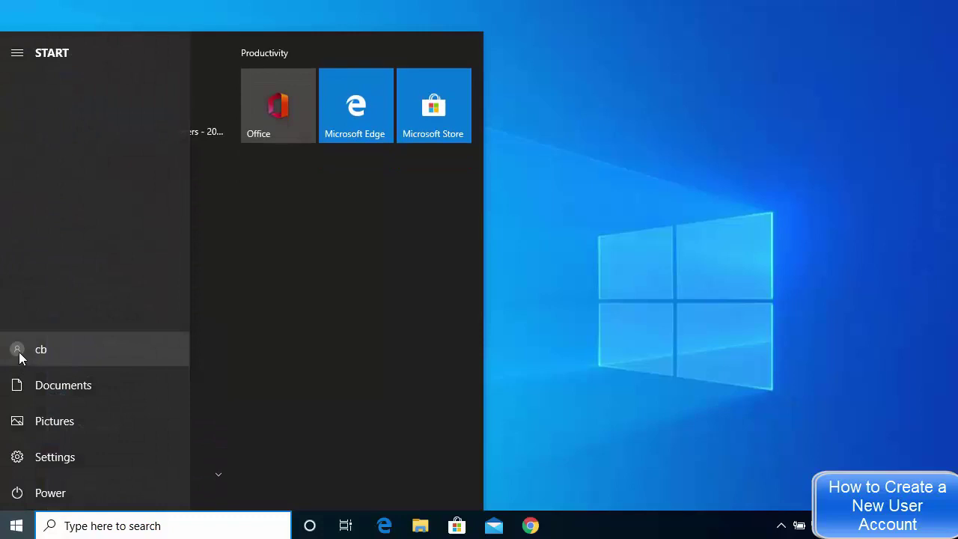
click(61, 351)
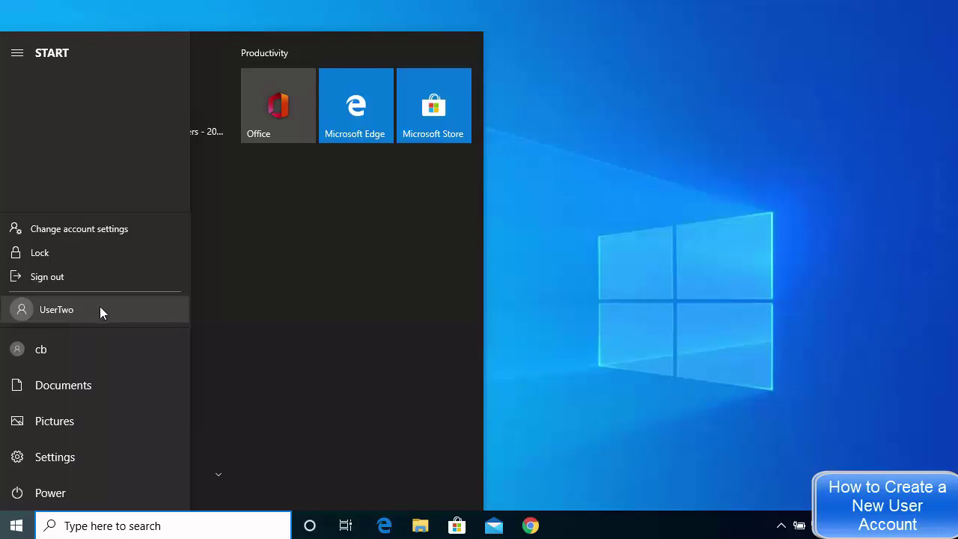
click(75, 277)
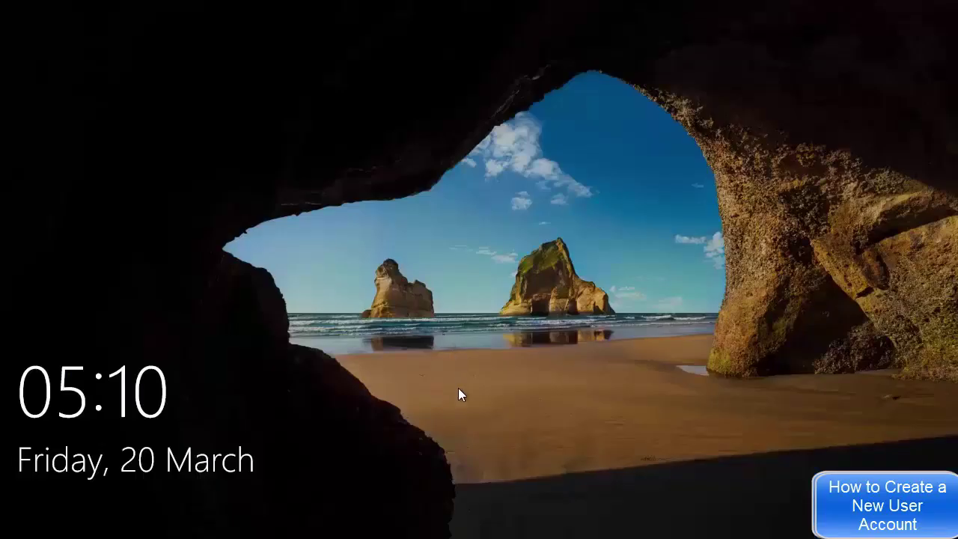
click(460, 390)
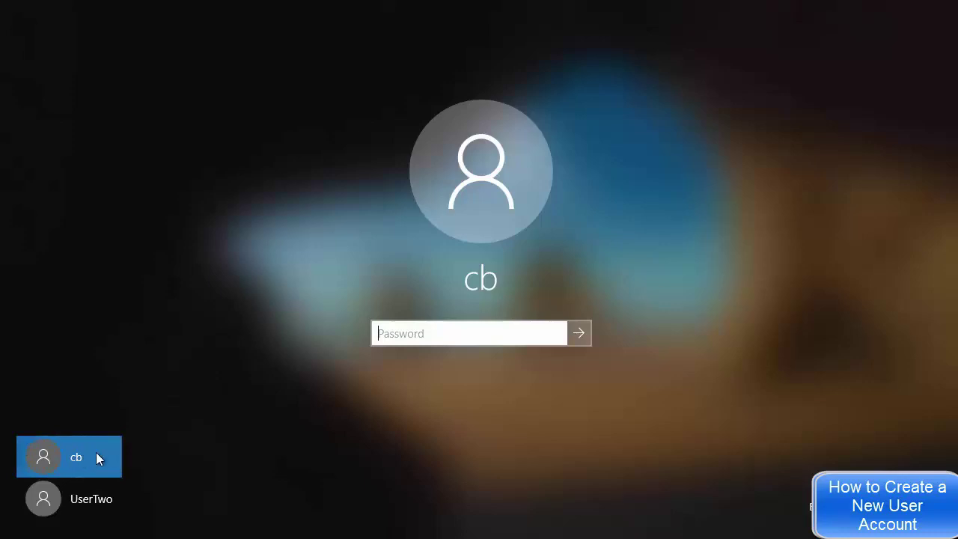
Step: Pick UserTwo from the user list and sign in with its password
click(82, 500)
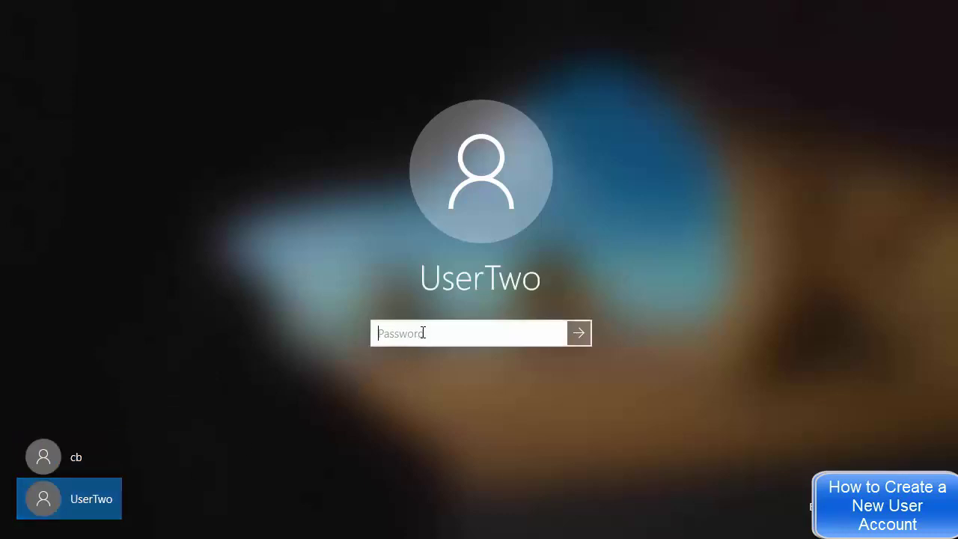
text(••••)
click(583, 333)
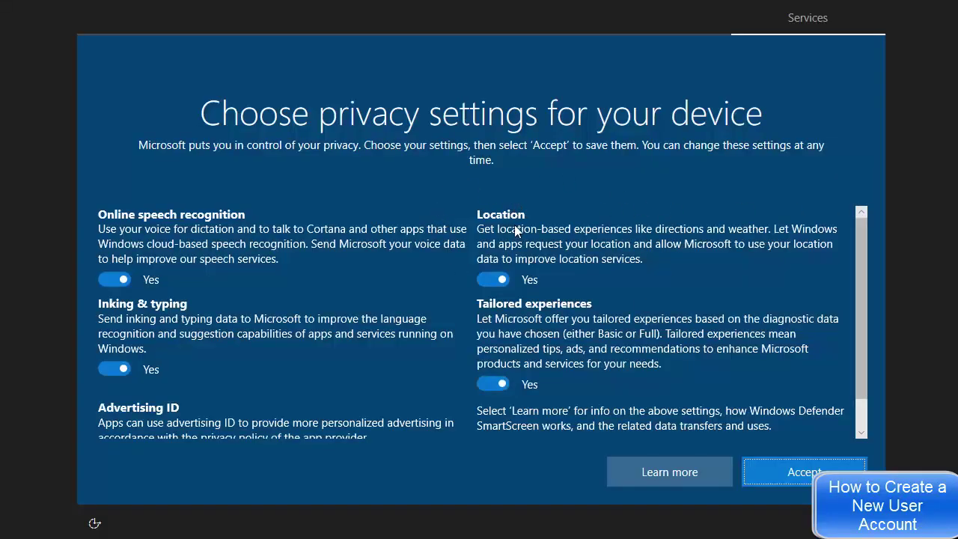
Step: Set speech recognition, location, tailored experiences, inking & typing and advertising ID to No, then accept
click(103, 284)
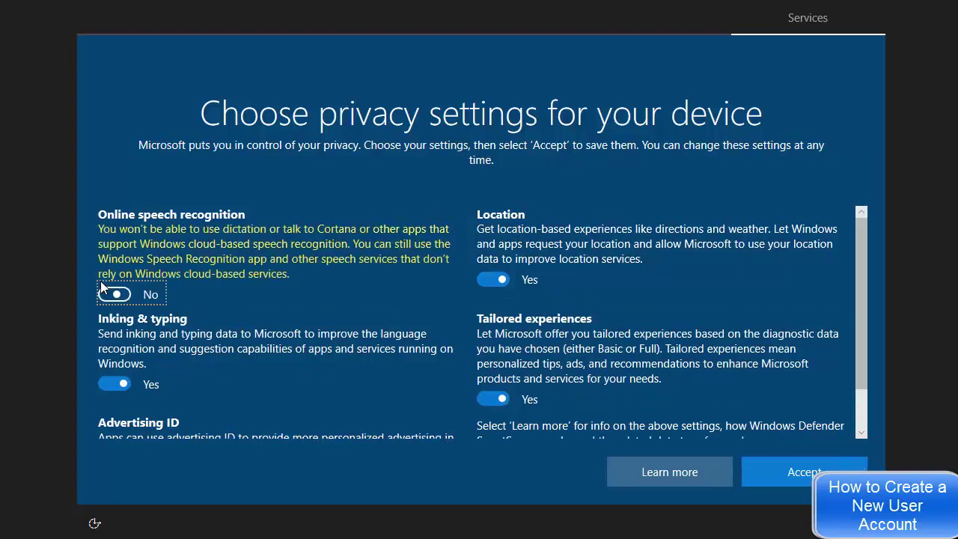
click(481, 281)
click(481, 399)
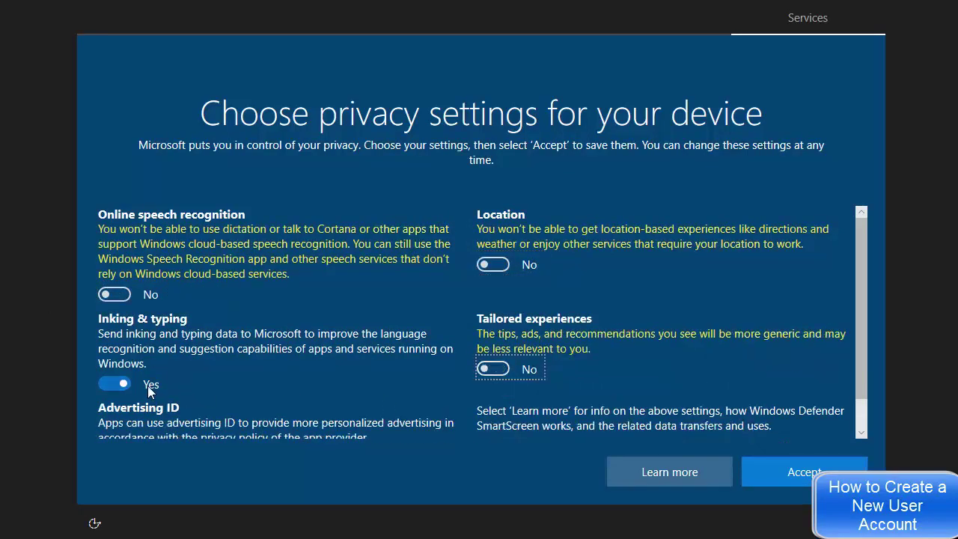
click(104, 385)
scroll(98, 419, down, 1)
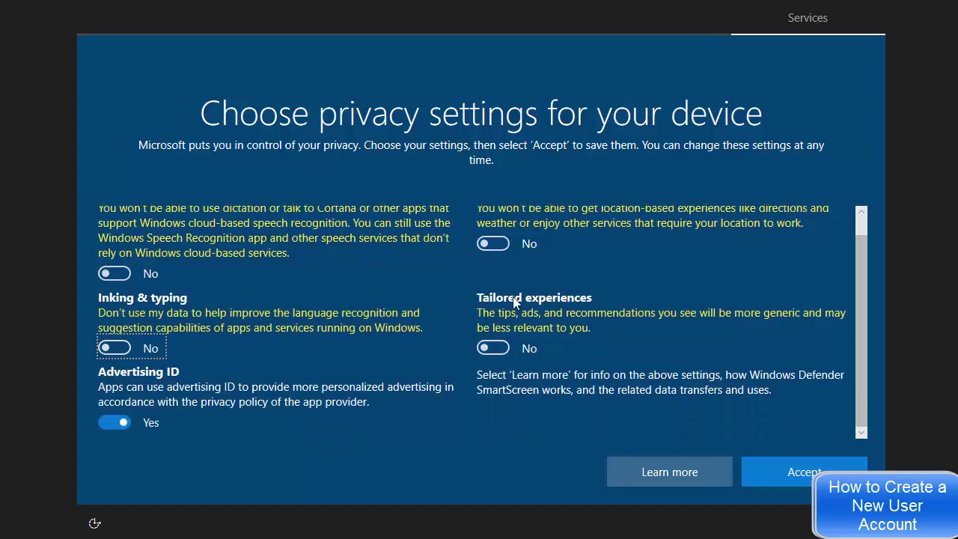
click(107, 424)
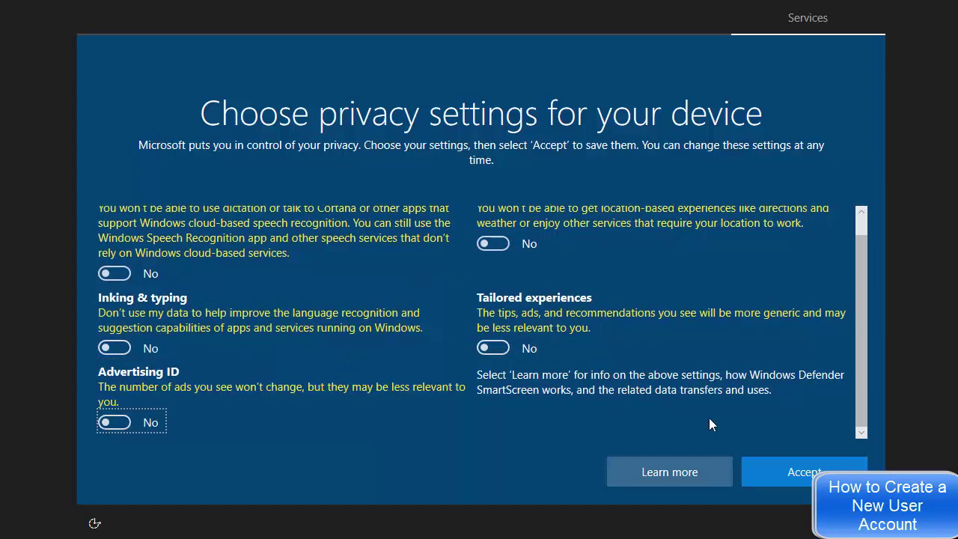
click(799, 472)
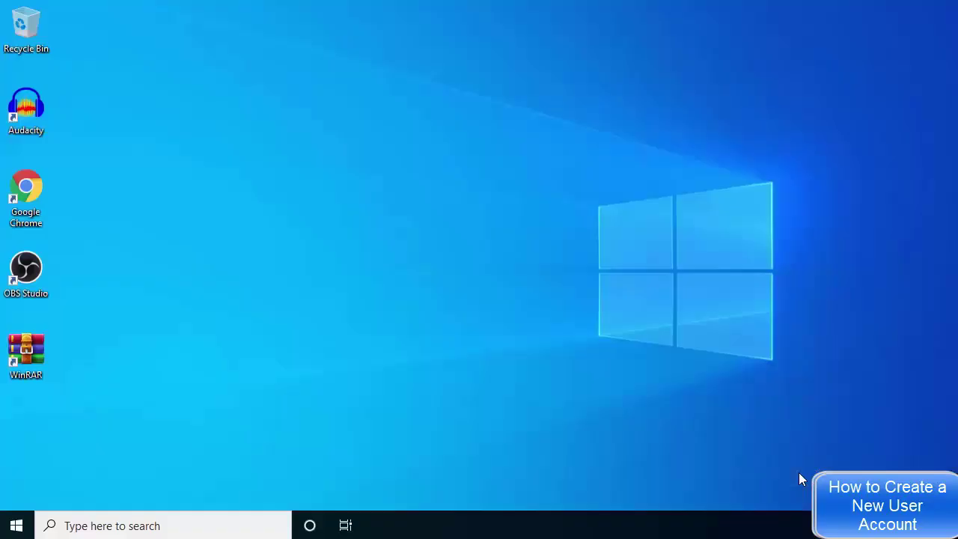
click(18, 529)
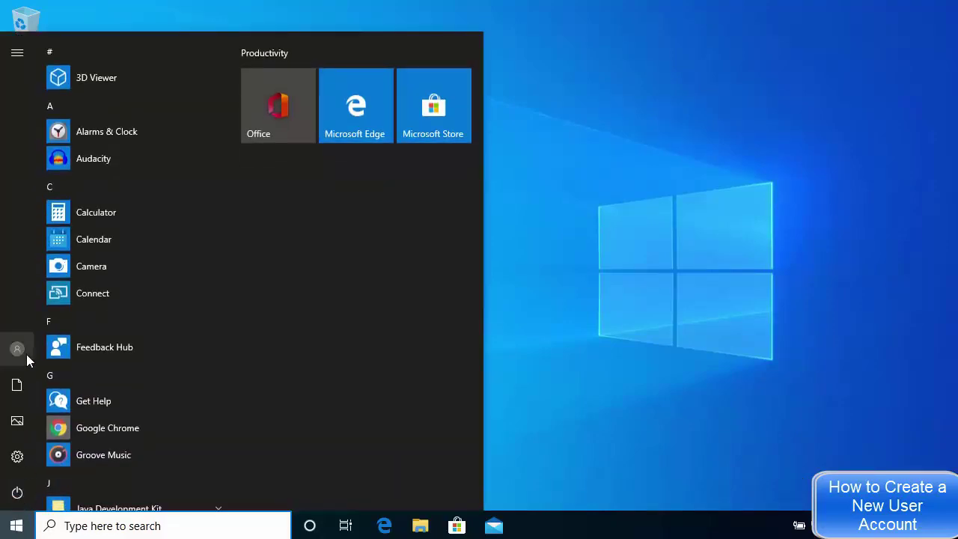
mouse_move(22, 349)
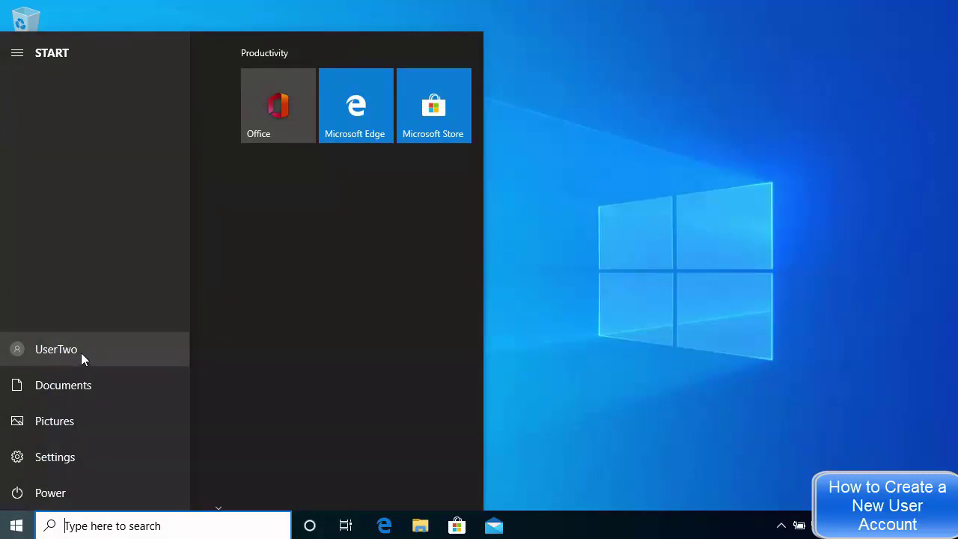
click(636, 352)
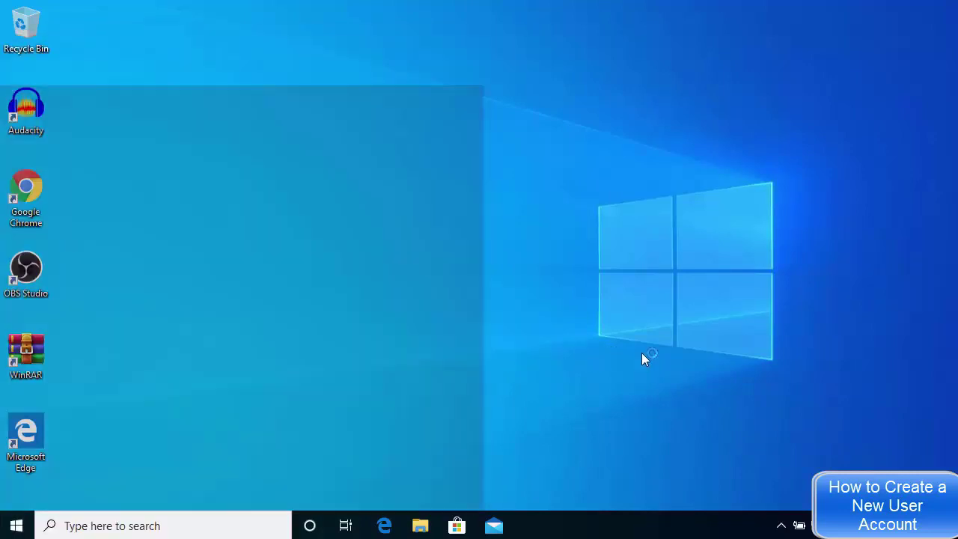